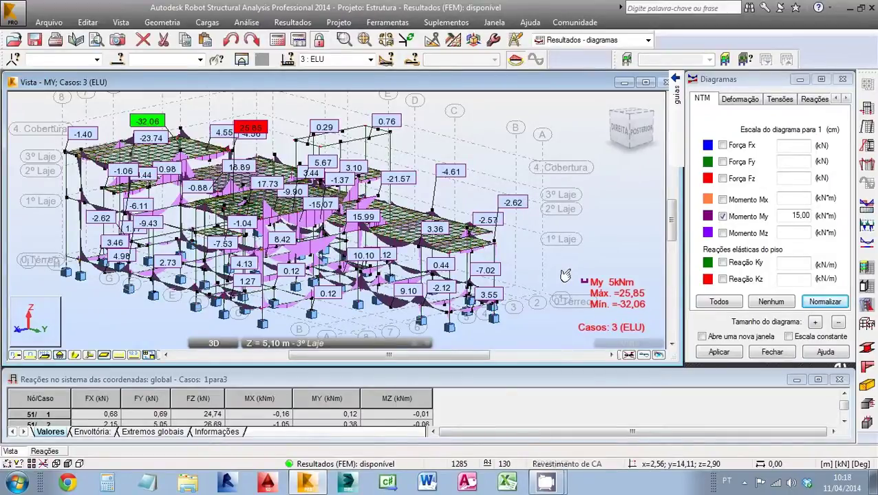
# Step: Examine the available load cases for the My moment diagram, keeping case 3 : ELU active
pyautogui.moveTo(559, 266); pyautogui.dragTo(571, 268)
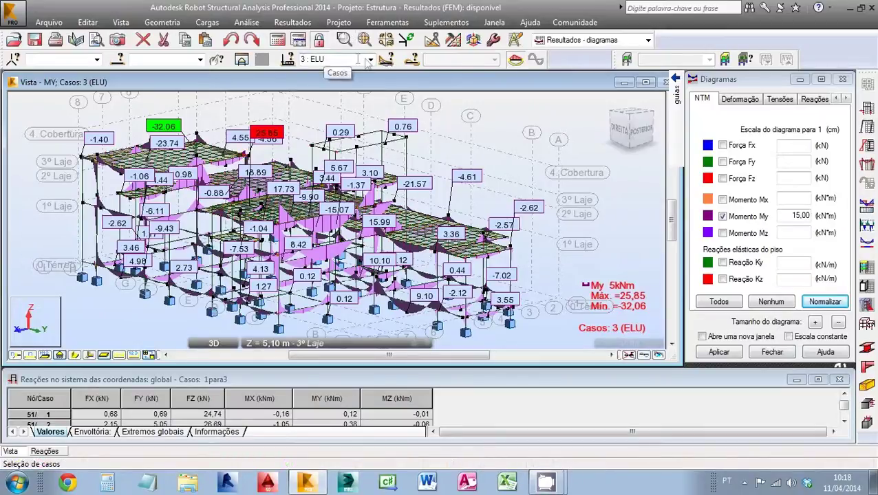
pyautogui.click(334, 60)
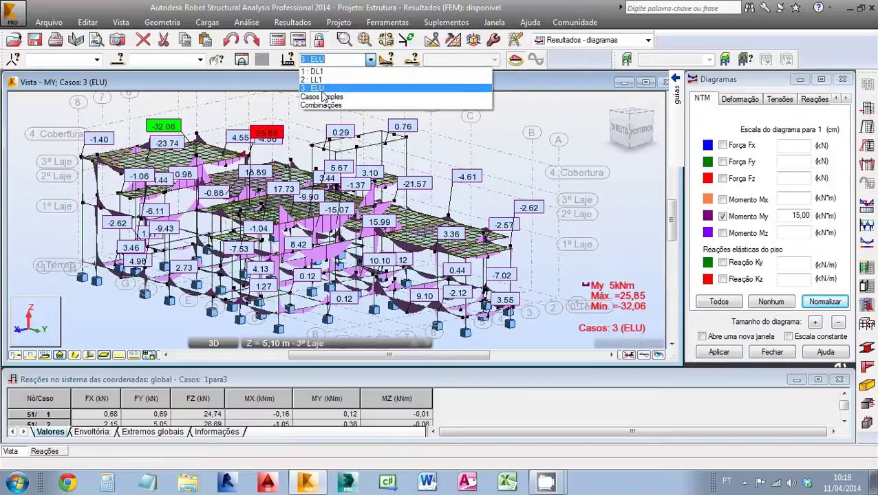
pyautogui.click(549, 91)
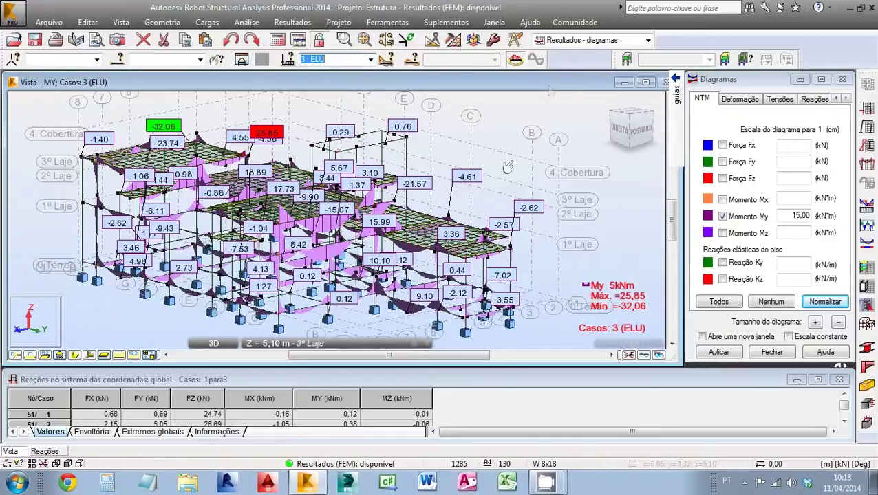
pyautogui.moveTo(448, 151)
pyautogui.mouseDown()
pyautogui.moveTo(446, 142)
pyautogui.moveTo(455, 146)
pyautogui.mouseUp()
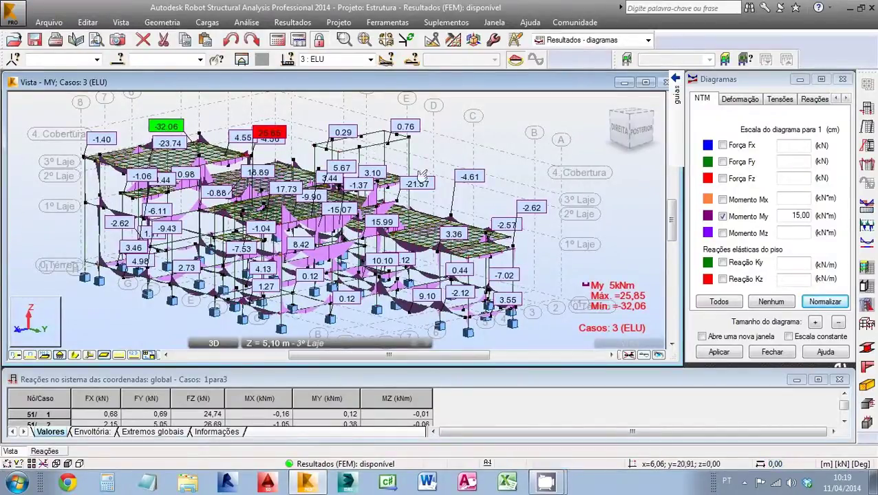
# Step: Launch the Spreadsheet Calculator add-in, maximise its window and show its add-in commands
pyautogui.click(446, 22)
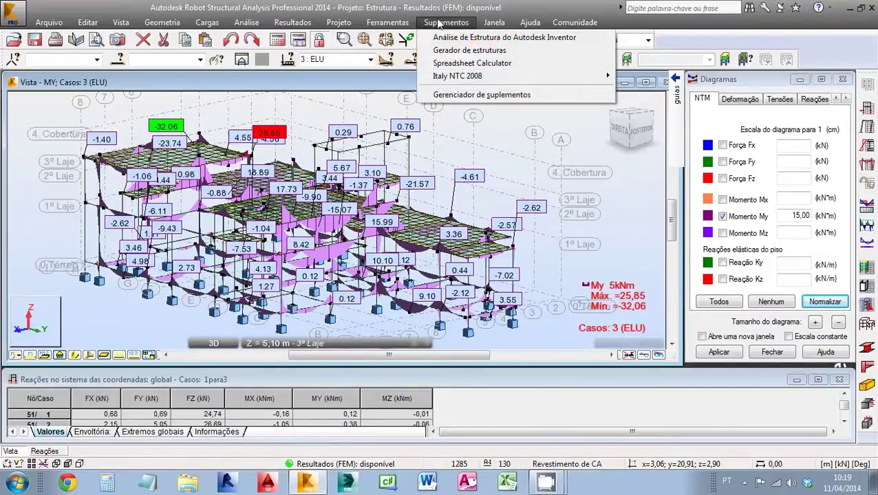
pyautogui.click(447, 64)
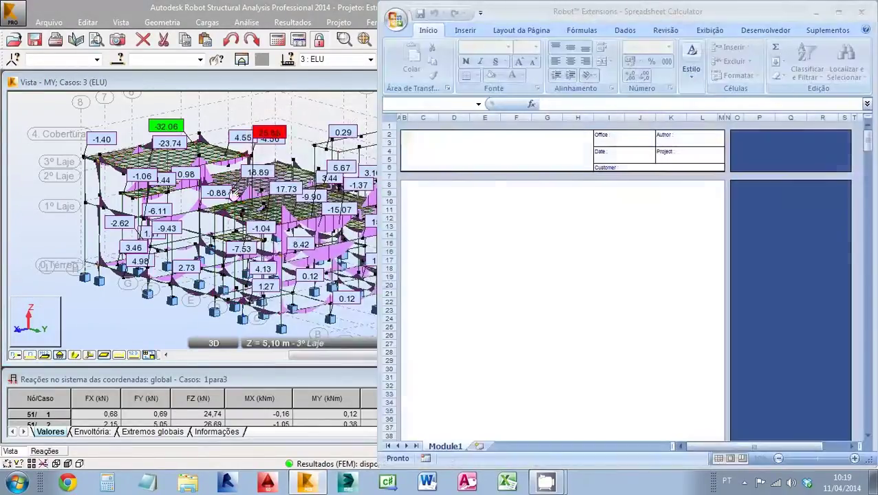
pyautogui.click(838, 11)
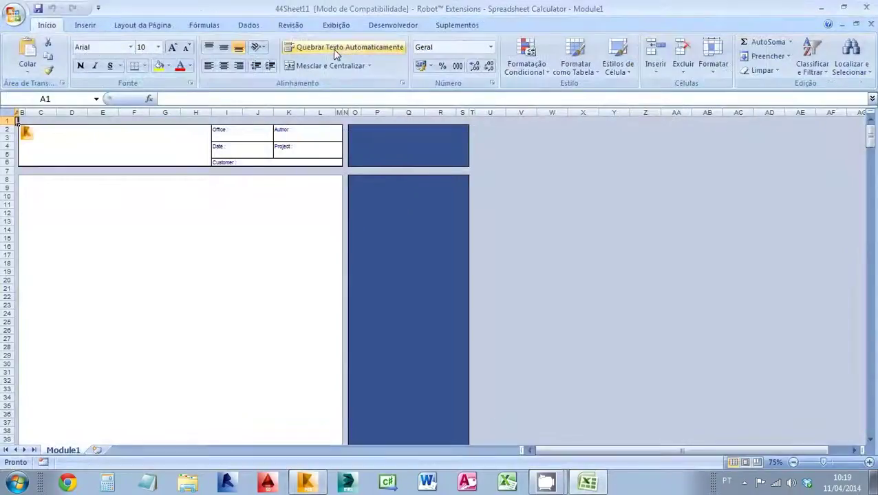
pyautogui.click(454, 27)
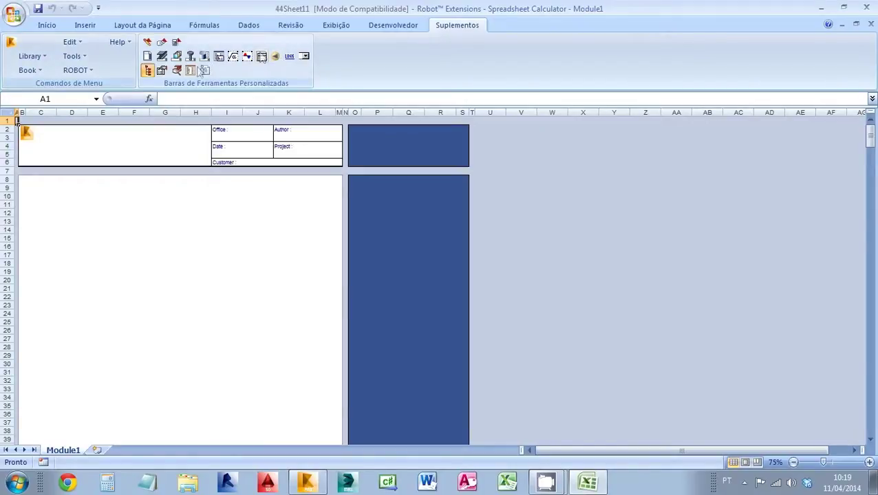
# Step: Open the workbook Dimensionamento de Blocos sobre Estacas 4.2(Habilitada para Macro) with its macro content enabled and dismiss the beam information dialog
pyautogui.click(18, 22)
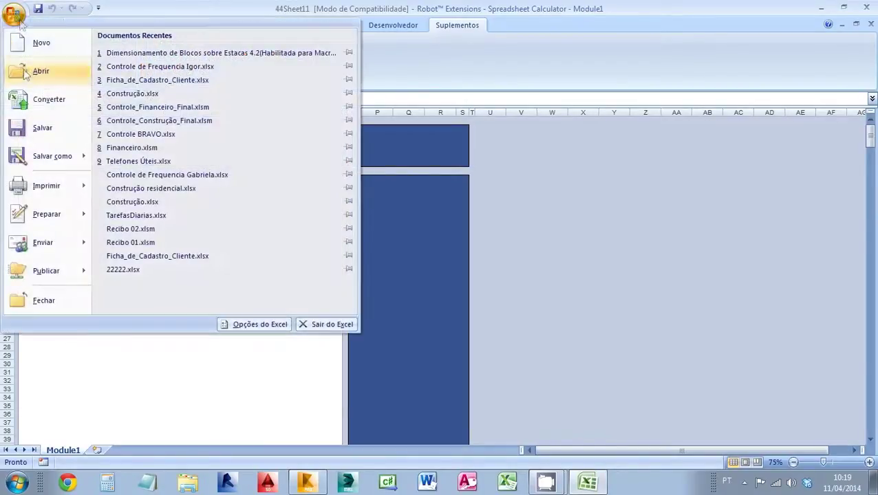
pyautogui.click(41, 71)
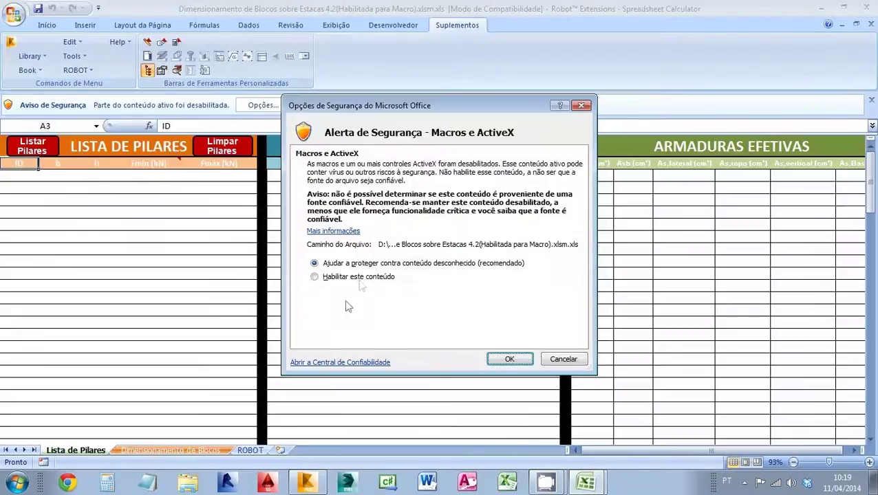
pyautogui.click(360, 278)
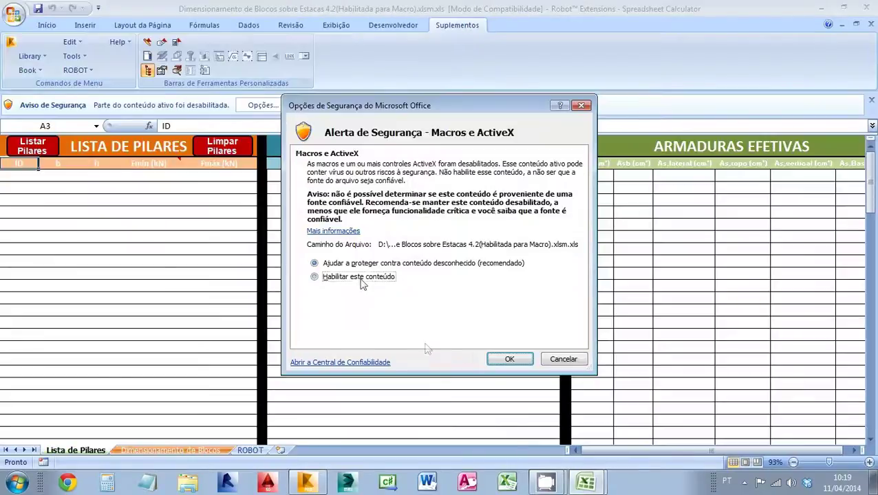
pyautogui.click(509, 359)
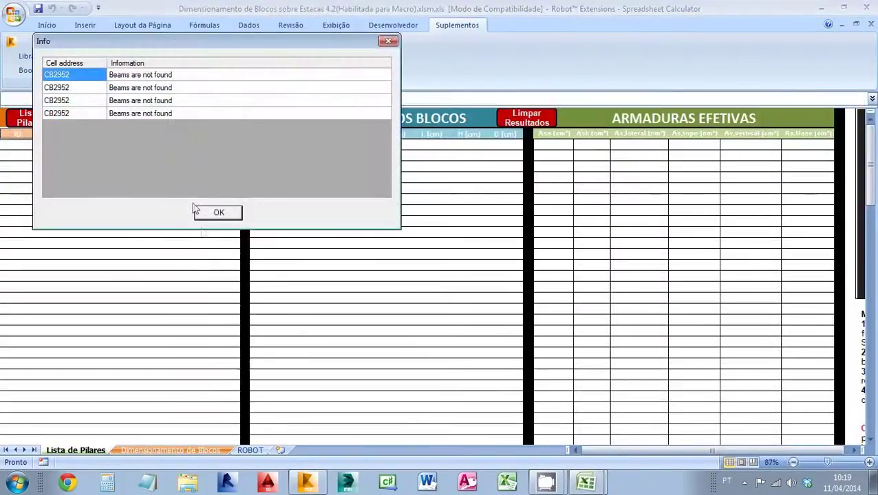
pyautogui.click(204, 211)
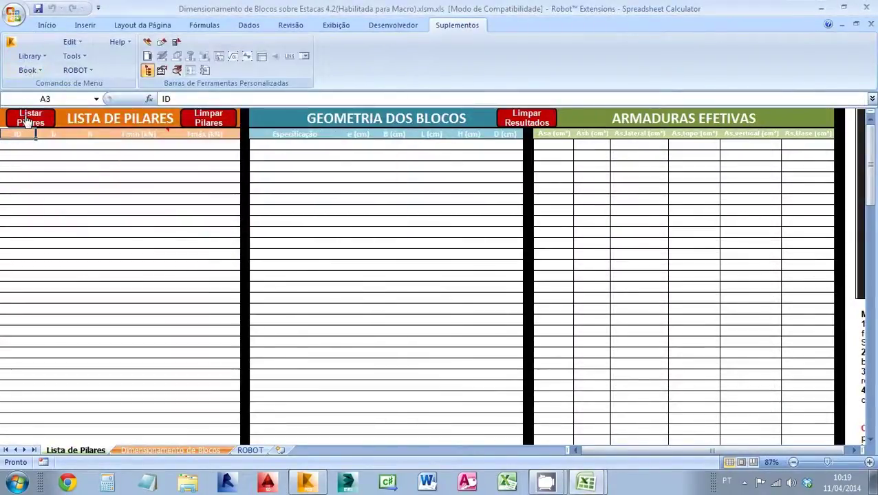
# Step: On the ROBOT sheet, examine the bar number, the bar name formula and the Pilar, b, h and Pz columns
pyautogui.click(37, 121)
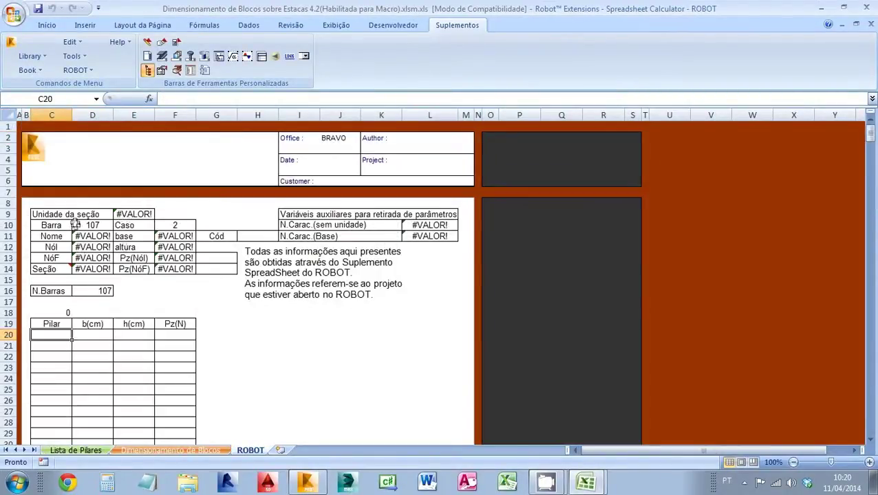
pyautogui.click(75, 225)
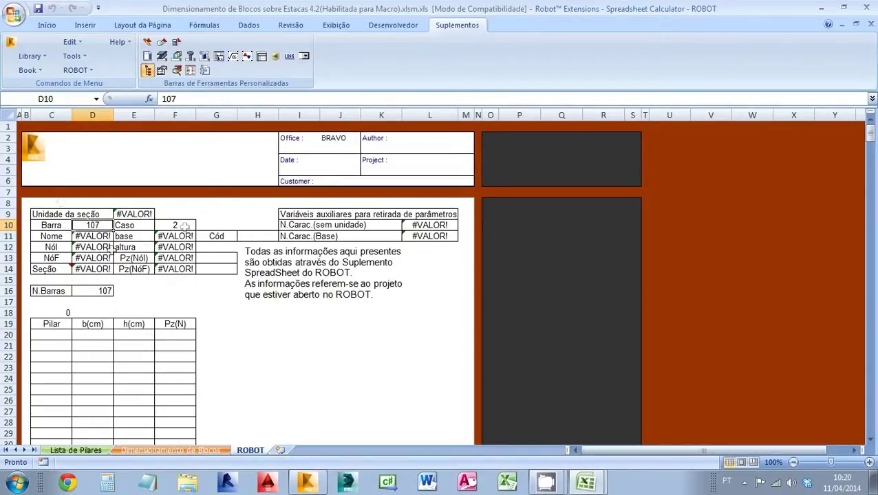
pyautogui.click(92, 238)
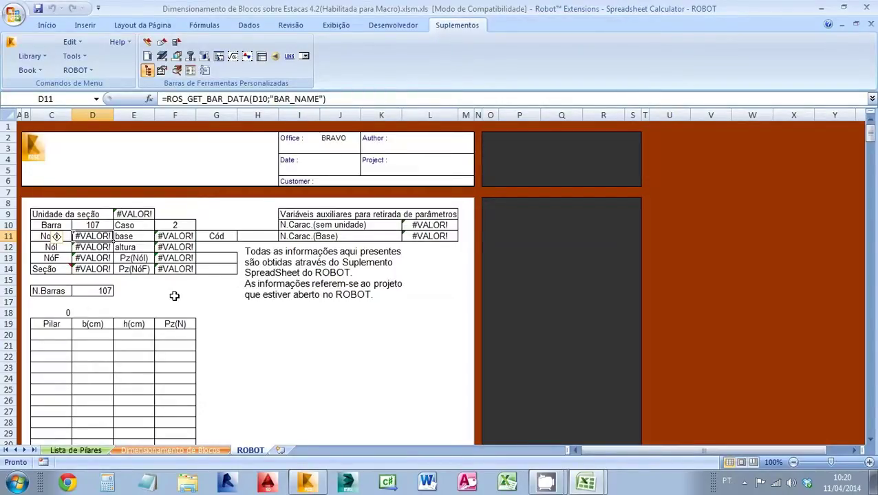
pyautogui.click(104, 226)
pyautogui.click(96, 235)
pyautogui.click(100, 227)
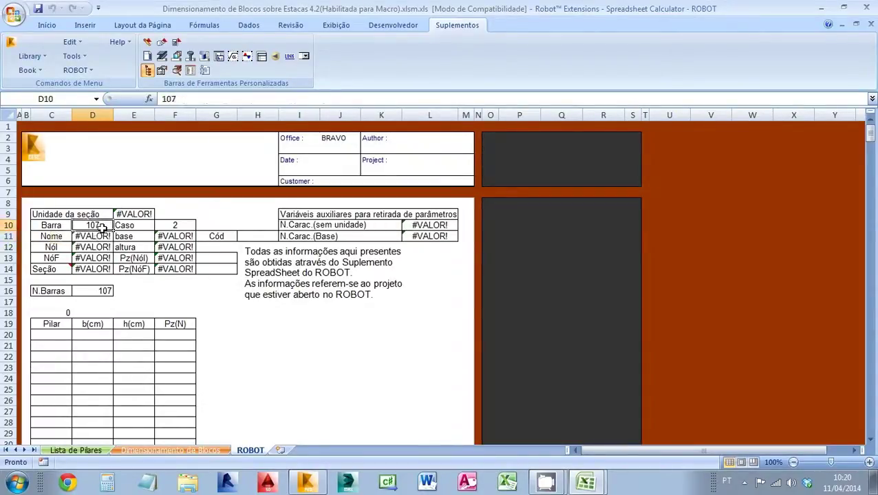
pyautogui.click(97, 236)
pyautogui.click(99, 226)
pyautogui.click(95, 236)
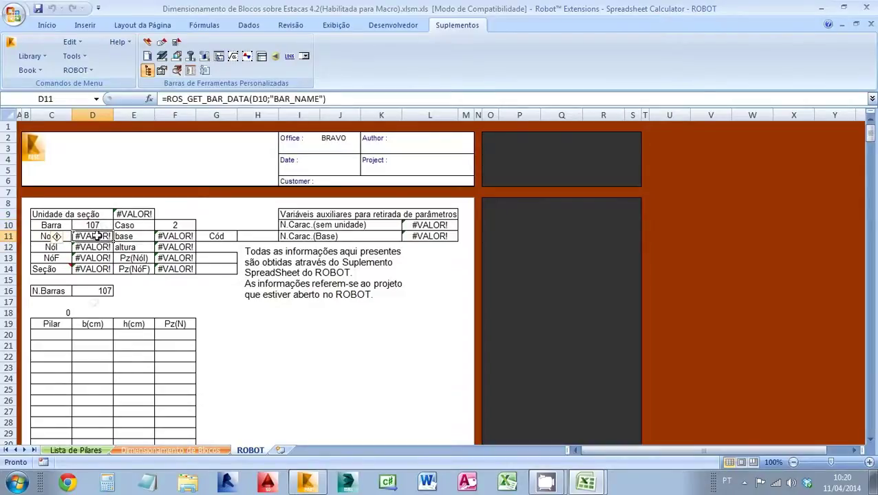
pyautogui.click(65, 335)
pyautogui.click(108, 335)
pyautogui.click(131, 337)
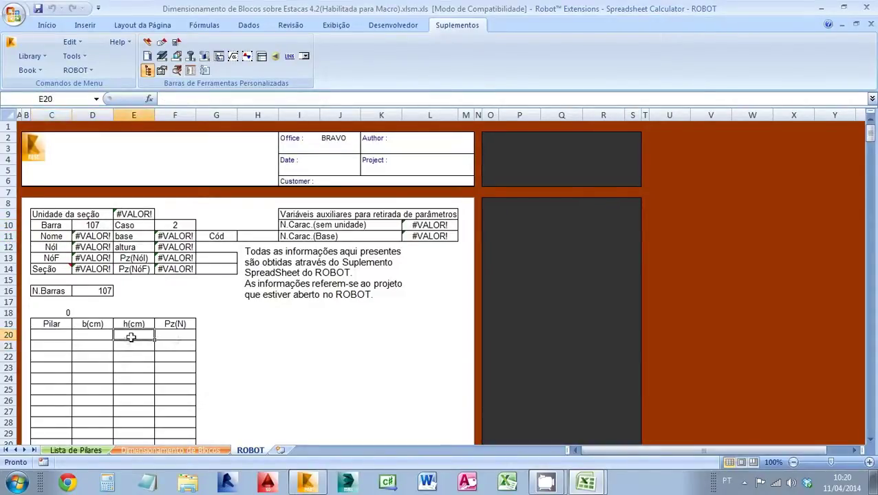
pyautogui.click(174, 337)
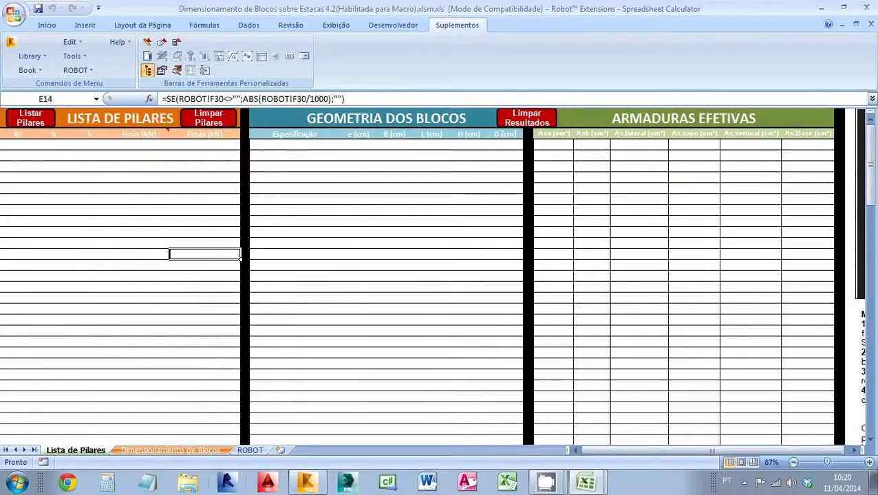
# Step: On the Dimensionamento de Blocos sheet, examine the geometry and reinforcement parameters for the one-pile and two-pile blocks
pyautogui.click(170, 452)
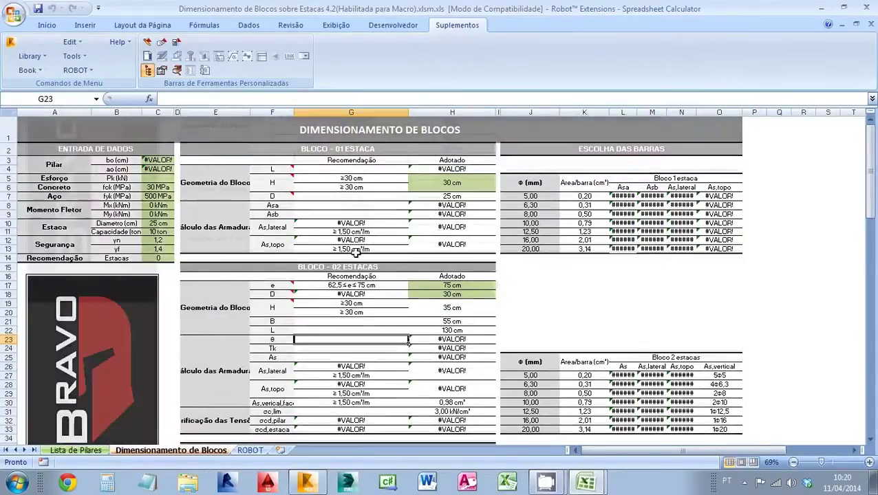
pyautogui.scroll(-15, 356, 250)
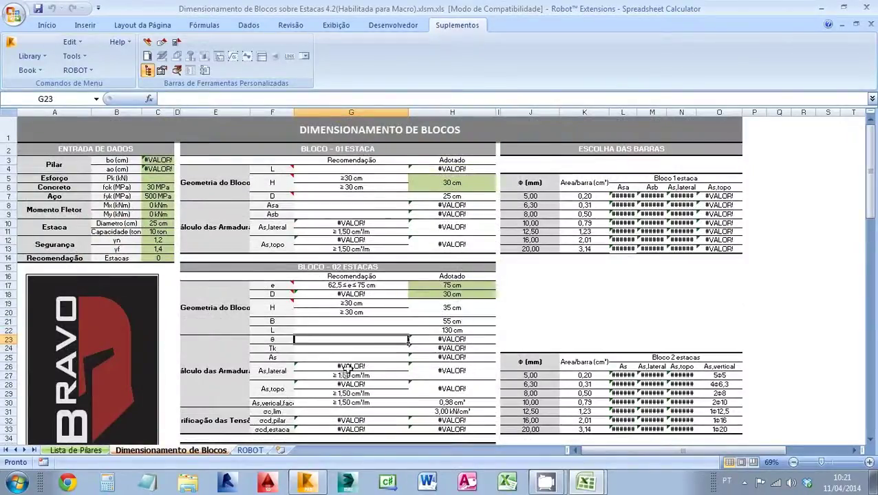
pyautogui.scroll(-20, 340, 375)
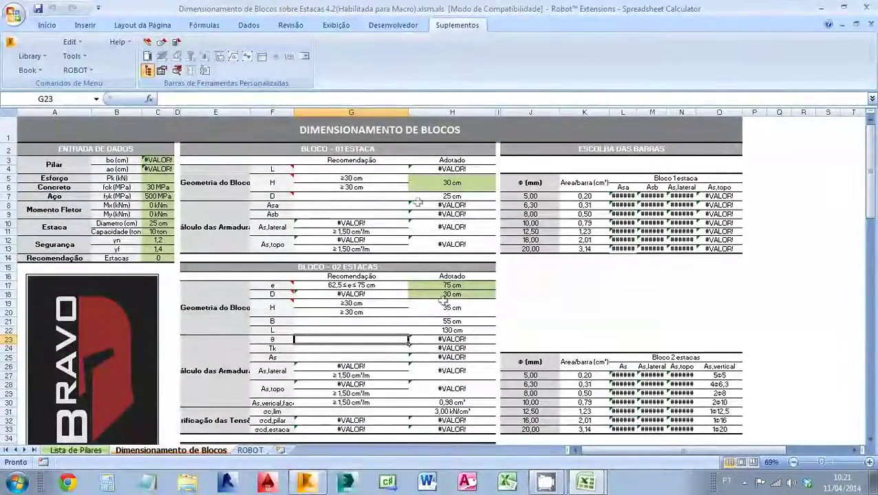
pyautogui.click(272, 183)
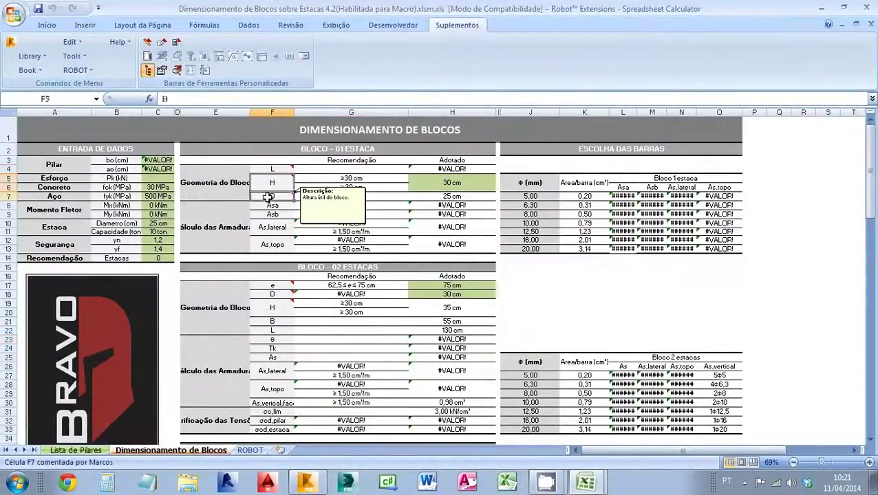
pyautogui.click(274, 169)
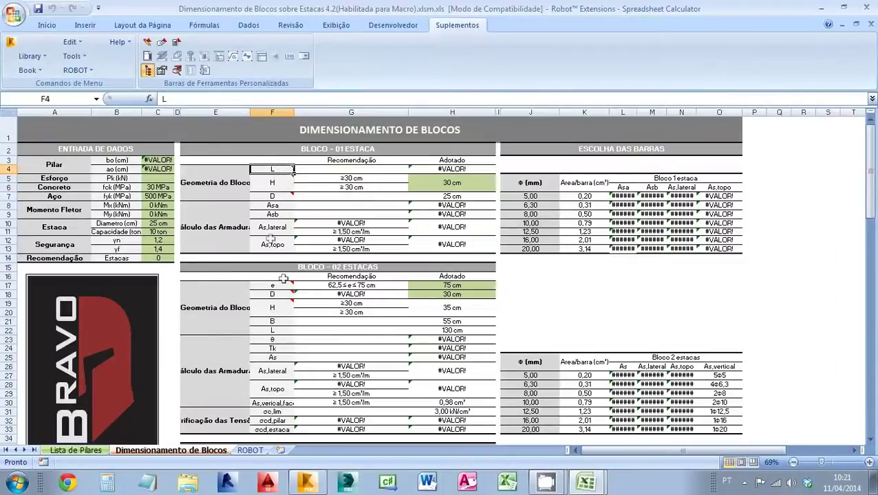
pyautogui.scroll(-3, 282, 276)
pyautogui.click(288, 300)
pyautogui.click(293, 291)
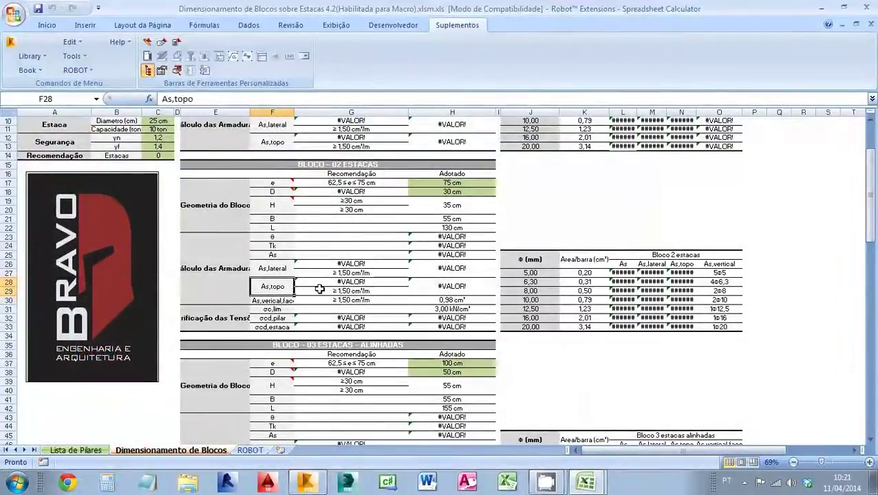
pyautogui.scroll(3, 400, 308)
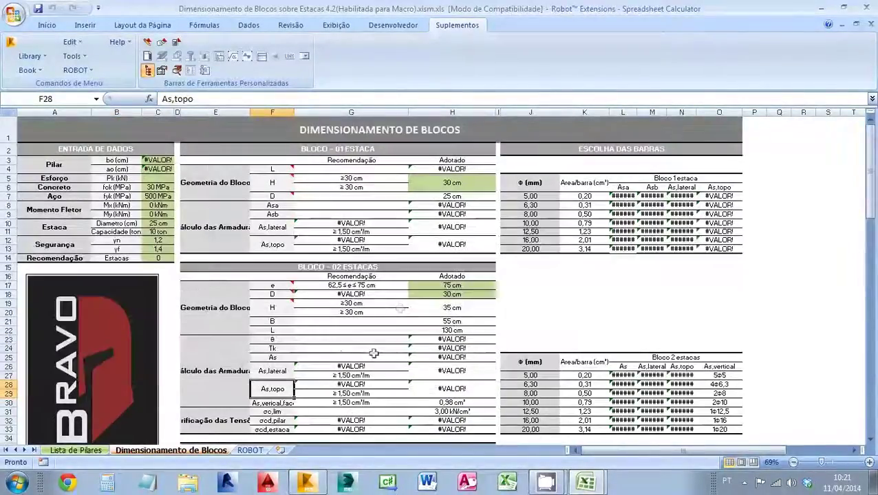
pyautogui.scroll(-3, 355, 381)
pyautogui.scroll(3, 355, 381)
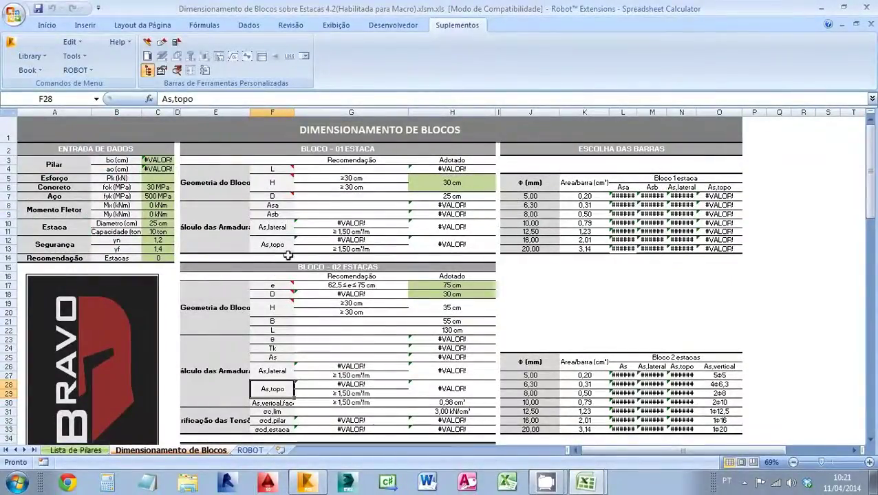
# Step: Examine the concrete and steel strengths in the input data and the calculation tables for the remaining pile blocks
pyautogui.click(150, 188)
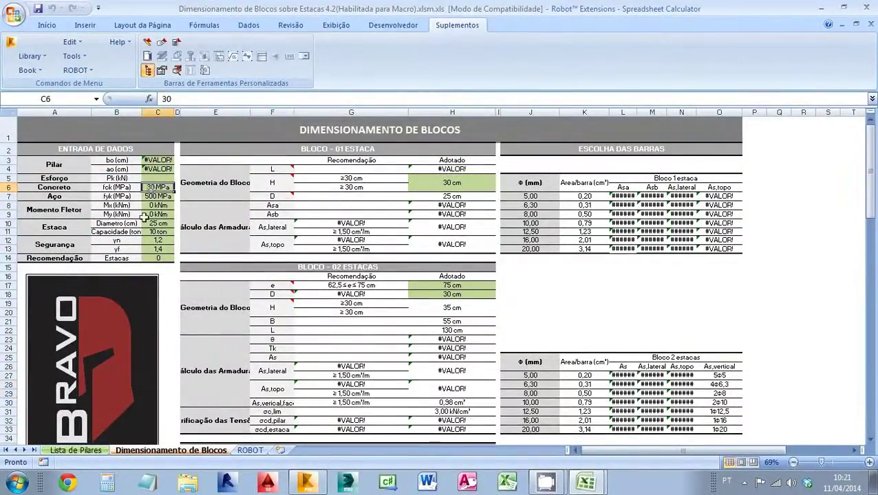
pyautogui.press('Down')
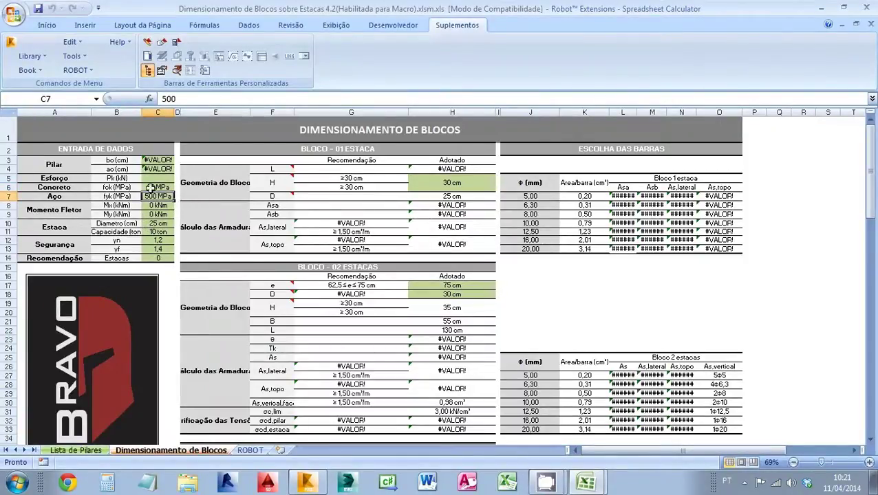
pyautogui.click(337, 214)
pyautogui.scroll(-20, 386, 297)
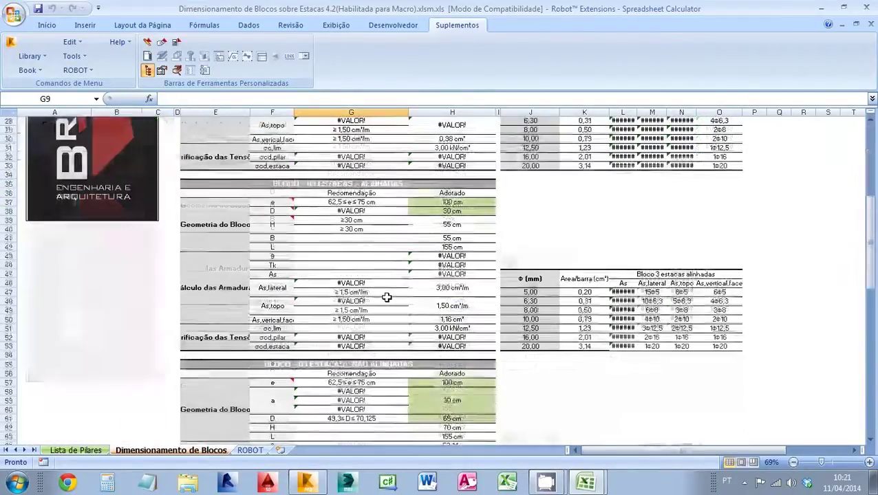
pyautogui.scroll(20, 387, 297)
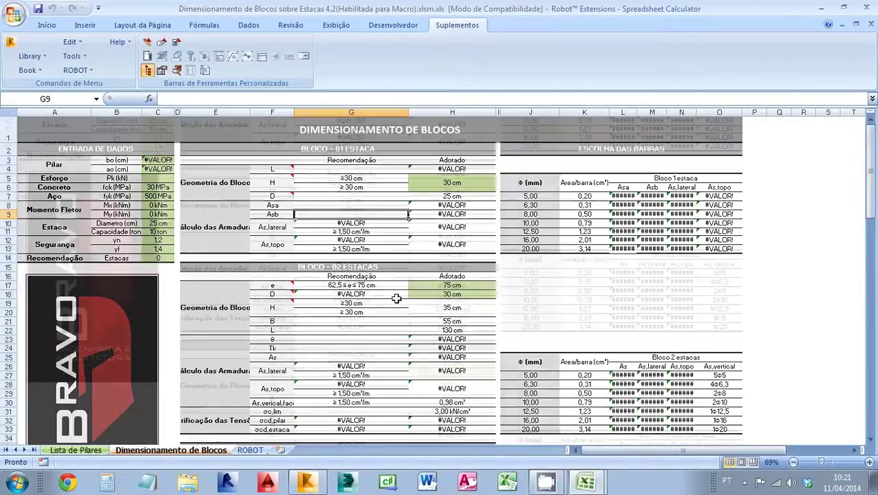
pyautogui.scroll(-10, 397, 298)
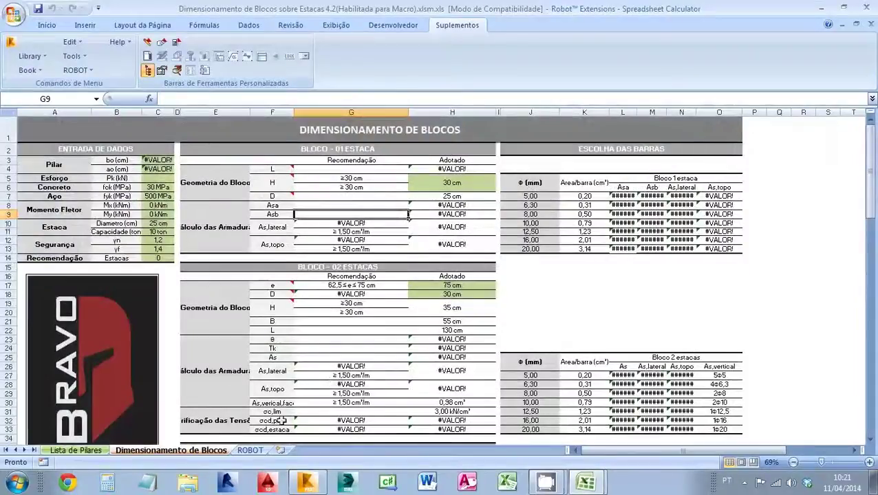
# Step: Return to the Lista de Pilares sheet, then switch to Autodesk Robot Structural Analysis
pyautogui.click(61, 448)
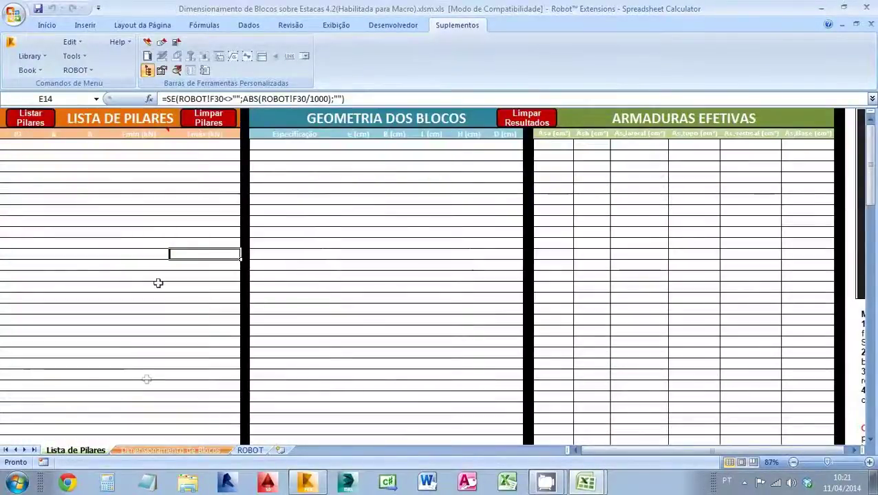
pyautogui.click(297, 486)
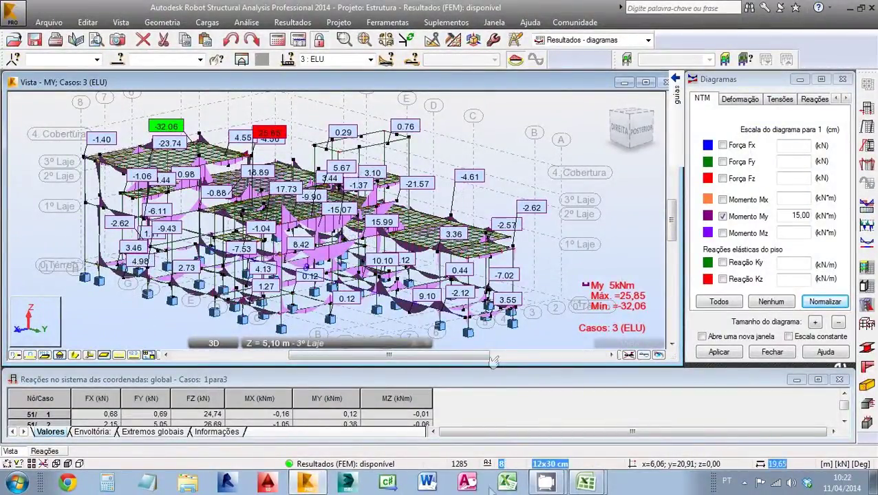
# Step: Switch to the pile cap workbook and examine the bar number (Barra) and case number (Caso) cells on the ROBOT sheet
pyautogui.click(523, 485)
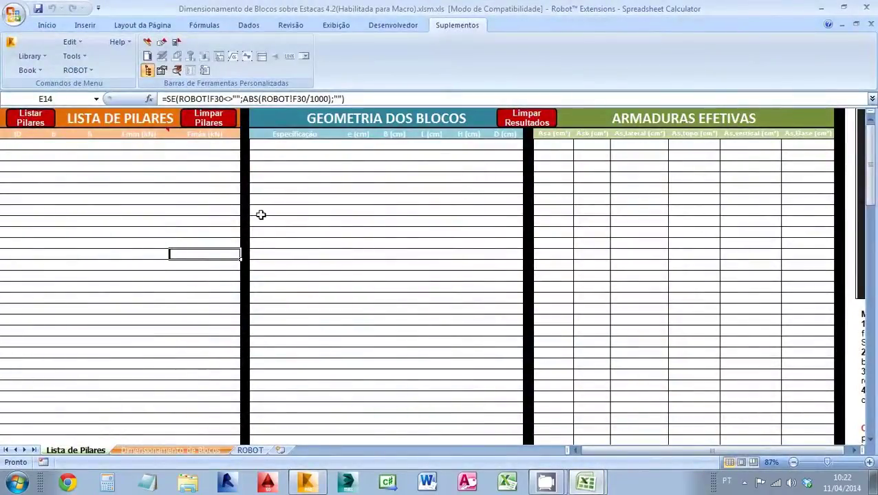
pyautogui.hotkey('ctrl', 'pagedown')
pyautogui.hotkey('ctrl', 'pagedown')
pyautogui.click(264, 321)
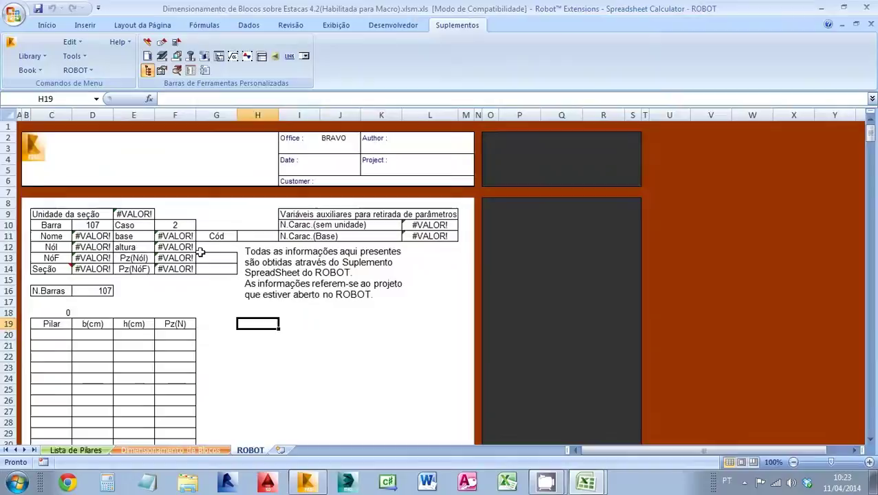
pyautogui.click(169, 225)
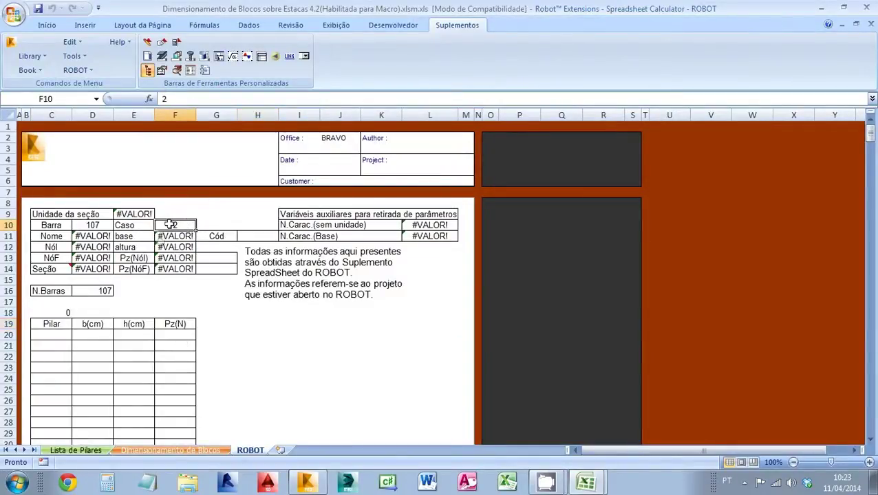
pyautogui.click(143, 225)
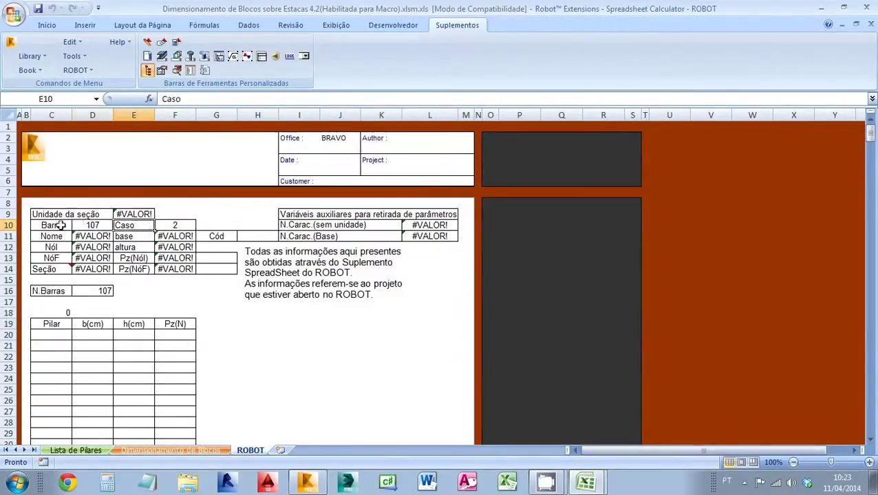
pyautogui.click(88, 223)
pyautogui.click(150, 226)
pyautogui.click(170, 227)
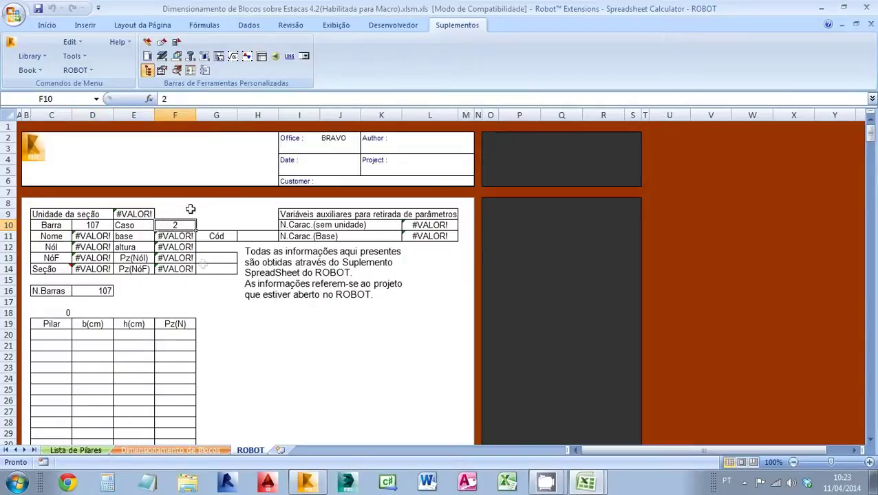
# Step: Switch to Autodesk Robot Structural Analysis and check the number of the ELU combination among the load cases, keeping 3 : ELU selected
pyautogui.click(298, 481)
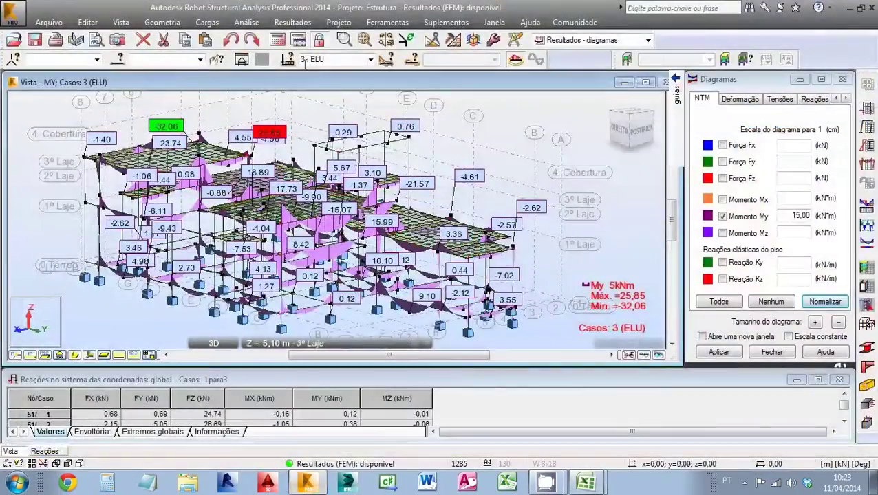
pyautogui.click(370, 60)
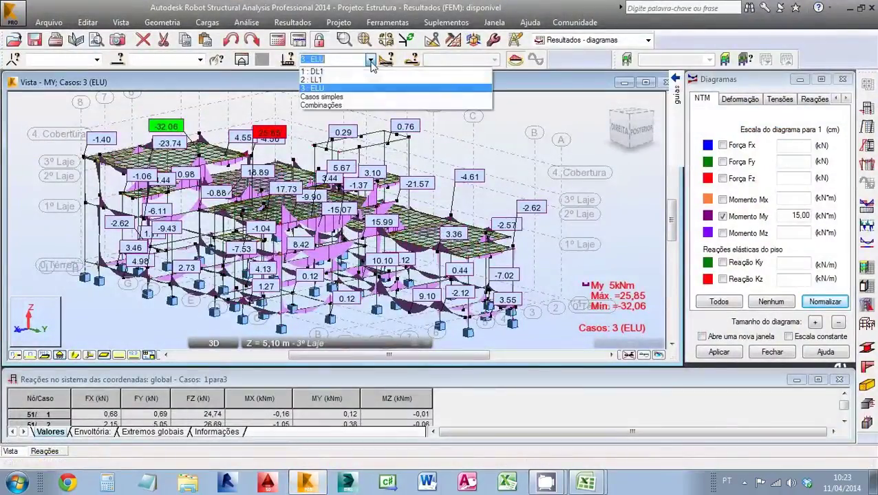
pyautogui.click(337, 88)
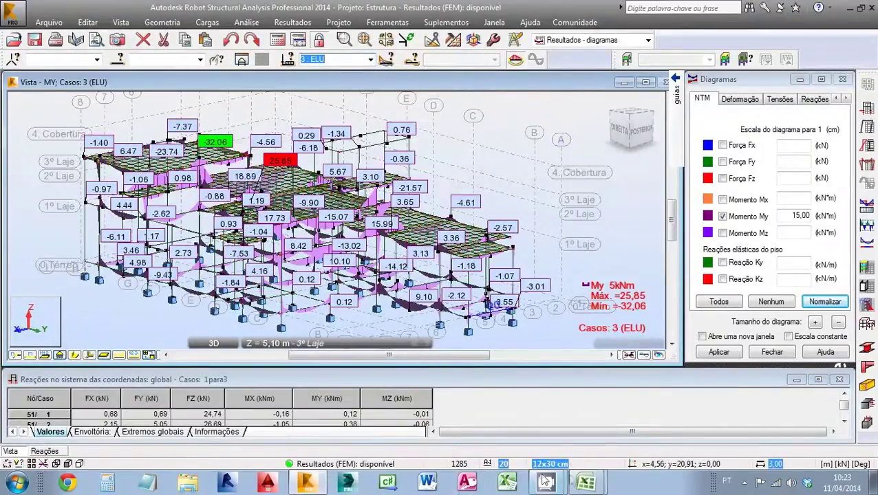
# Step: Switch back to the pile cap workbook and set the case number (Caso) on the ROBOT sheet to 3
pyautogui.click(586, 481)
pyautogui.click(586, 453)
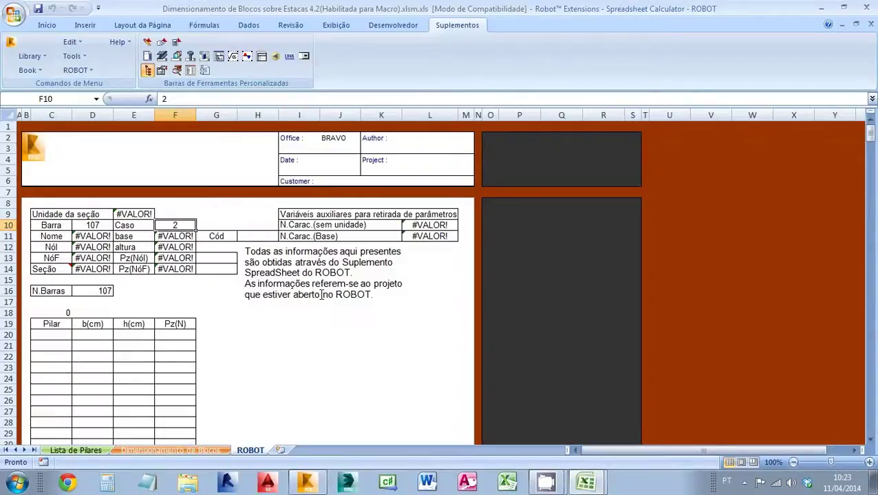
pyautogui.write('3')
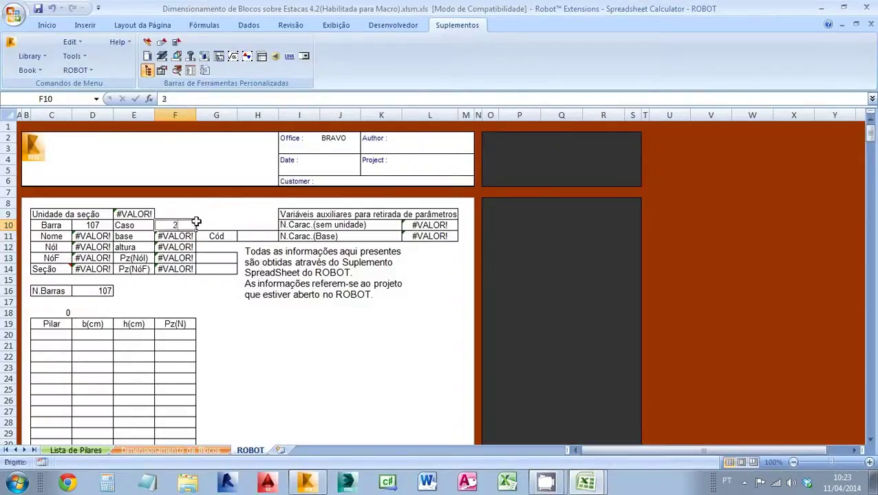
pyautogui.press('Return')
# Step: Import the Robot model's pillars into the Lista de Pilares sheet, accepting the import notice
pyautogui.click(76, 450)
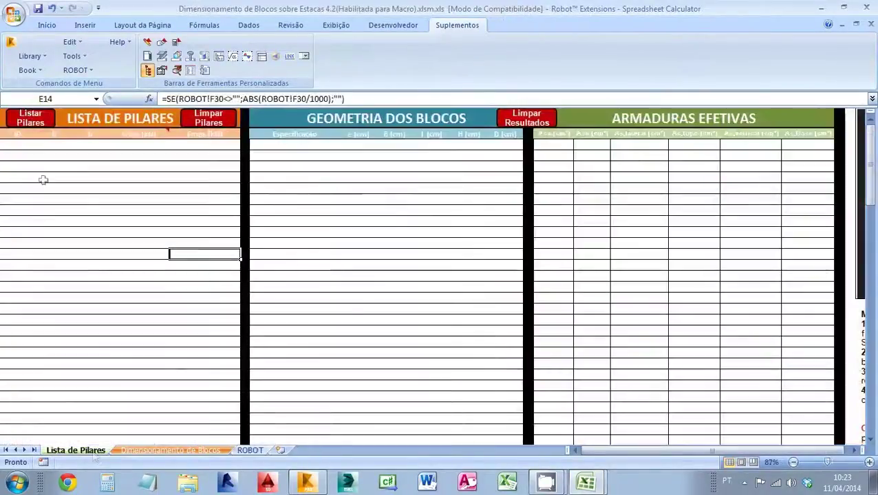
pyautogui.click(29, 118)
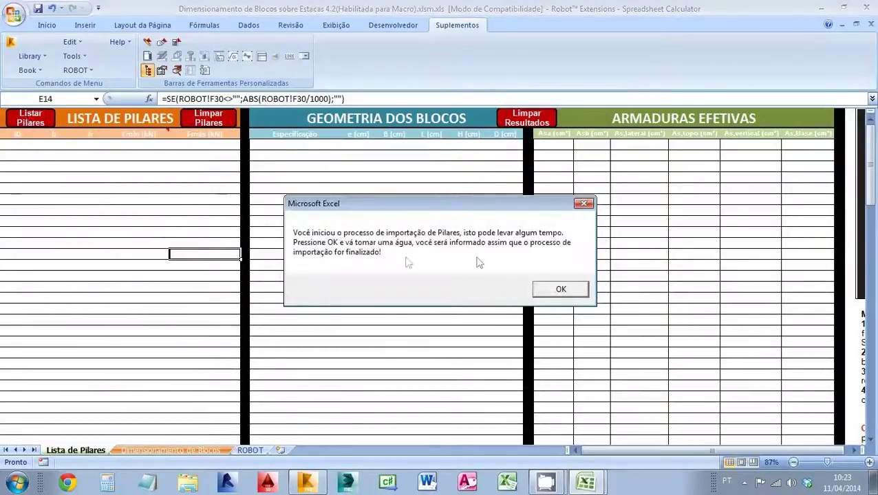
pyautogui.click(561, 290)
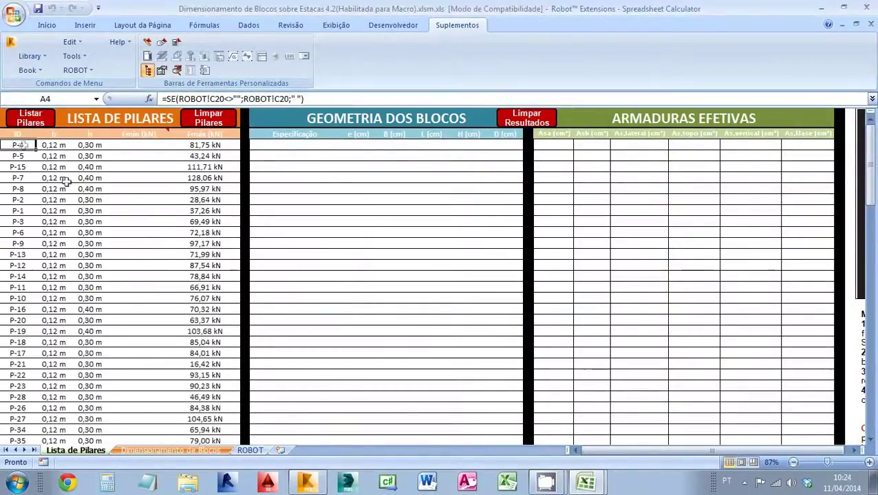
# Step: Check the section dimensions and maximum force of pillar P-4, then dimension the foundation blocks for all listed pillars
pyautogui.click(66, 146)
pyautogui.click(91, 146)
pyautogui.click(195, 146)
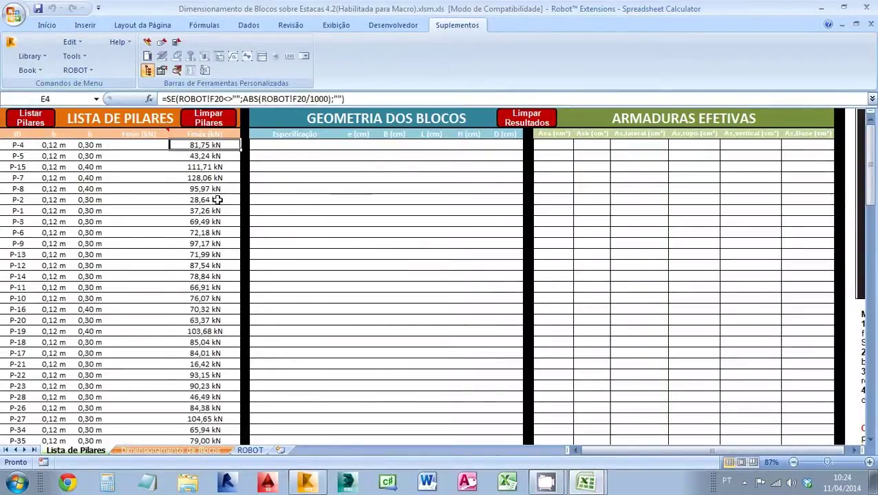
pyautogui.click(861, 277)
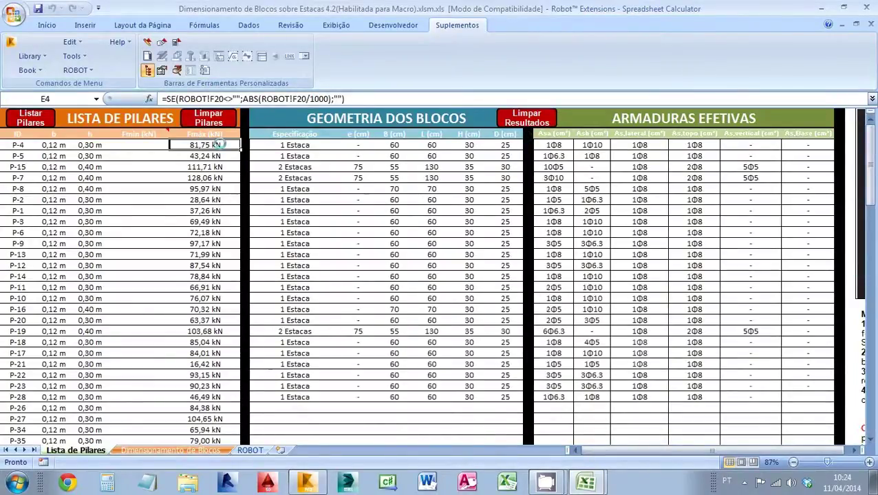
pyautogui.click(505, 280)
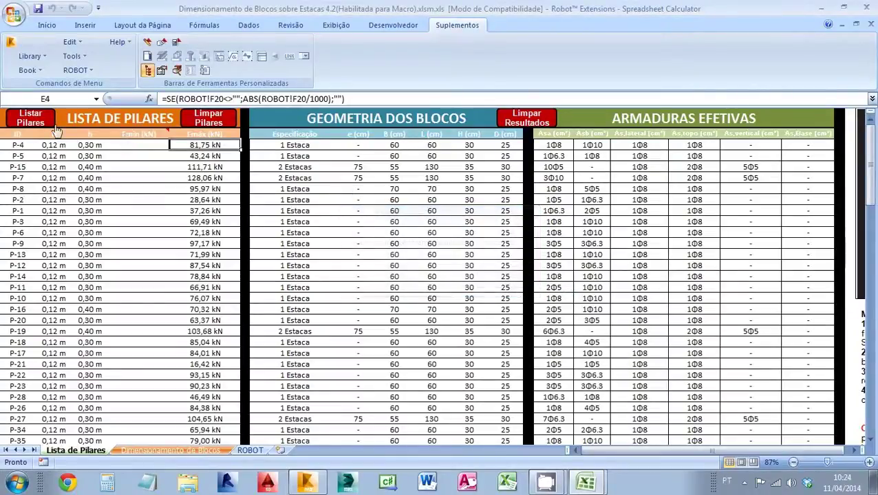
# Step: Examine the alternative bar options offered for the Asb reinforcement of pillar P-4 on the Lista de Pilares sheet
pyautogui.click(170, 450)
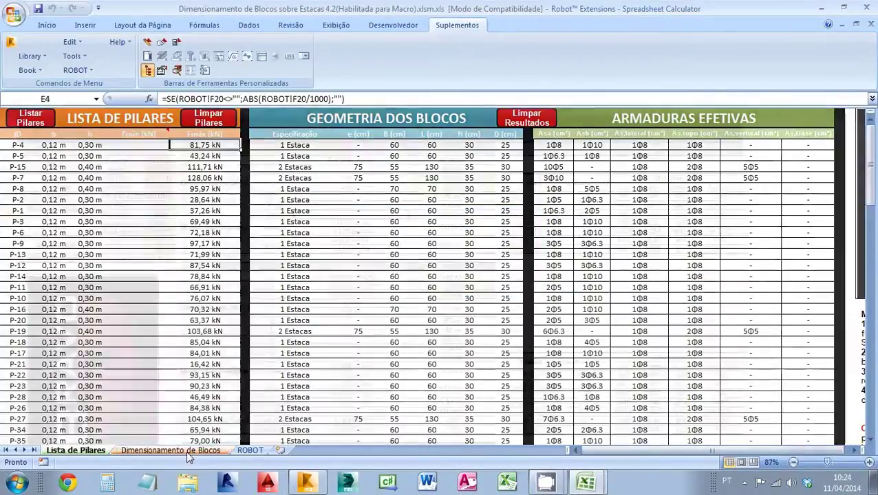
pyautogui.click(92, 452)
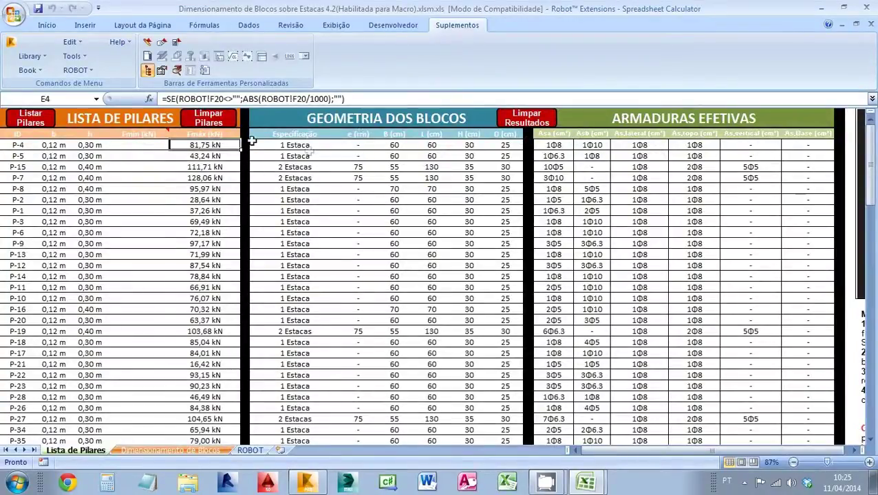
pyautogui.click(589, 145)
pyautogui.click(616, 145)
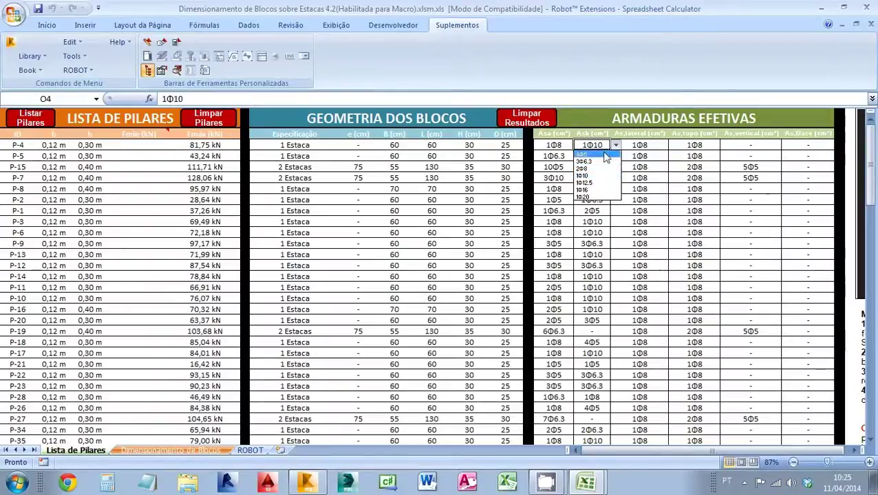
pyautogui.click(616, 145)
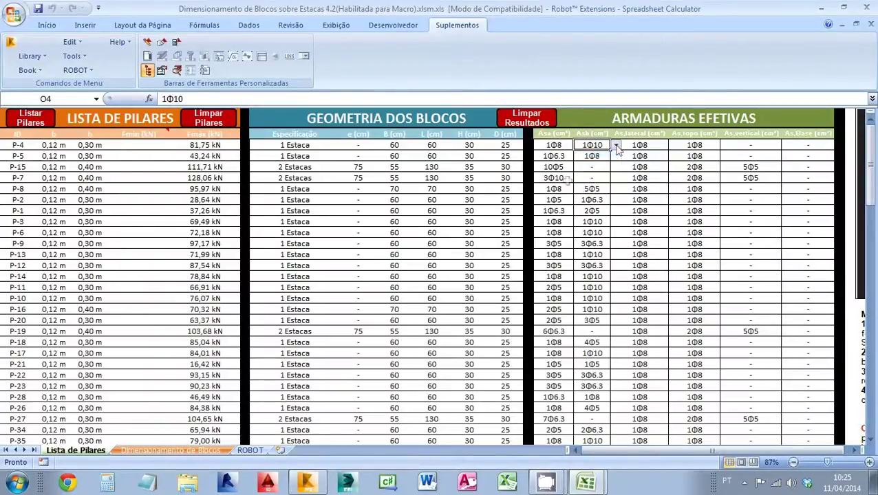
# Step: Examine the calculations on the Dimensionamento de Blocos sheet, then check the block specification of pillar P-8 on Lista de Pilares
pyautogui.click(184, 452)
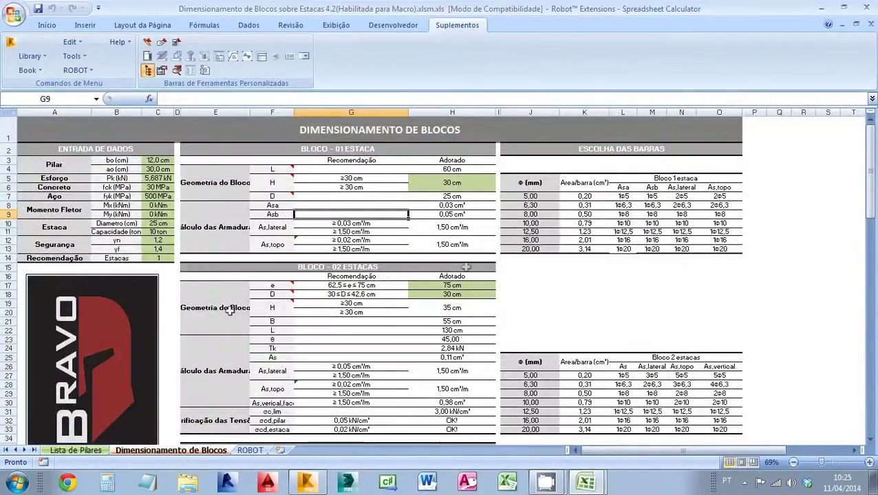
pyautogui.scroll(-12, 344, 248)
pyautogui.scroll(12, 319, 309)
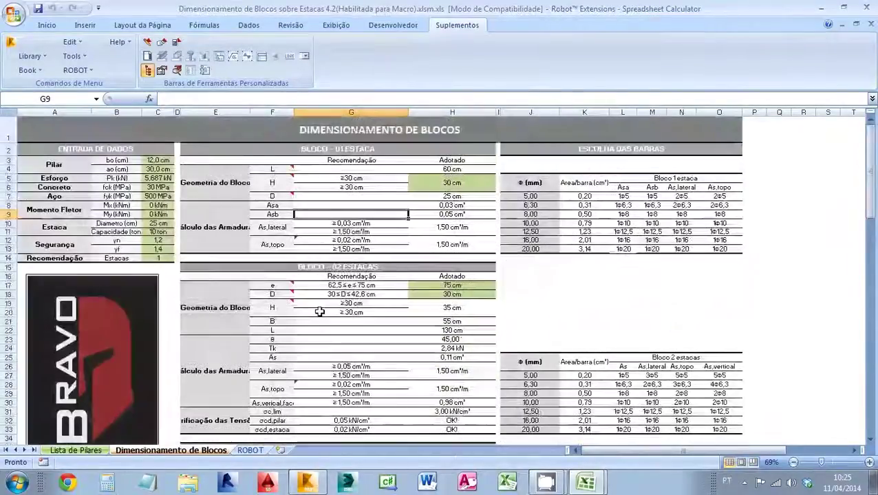
pyautogui.click(76, 450)
pyautogui.click(295, 189)
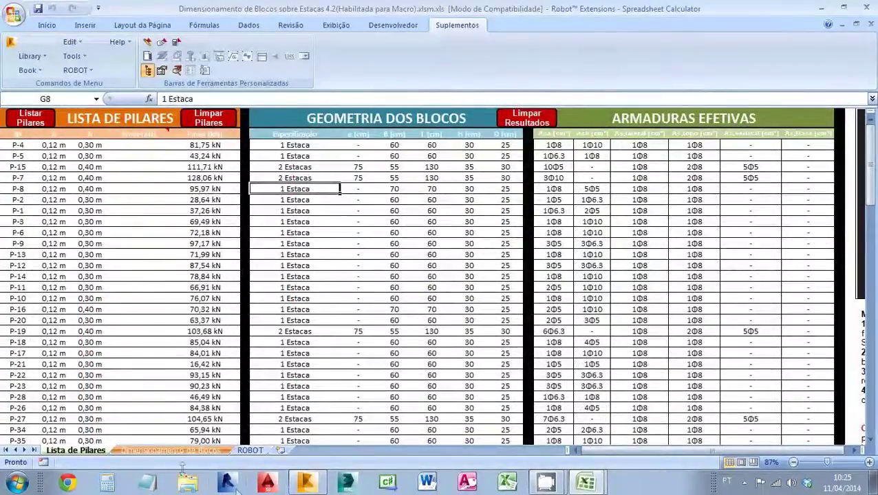
# Step: Examine the recommended pile count formula and the block tables on Dimensionamento de Blocos, then return to Lista de Pilares
pyautogui.click(205, 454)
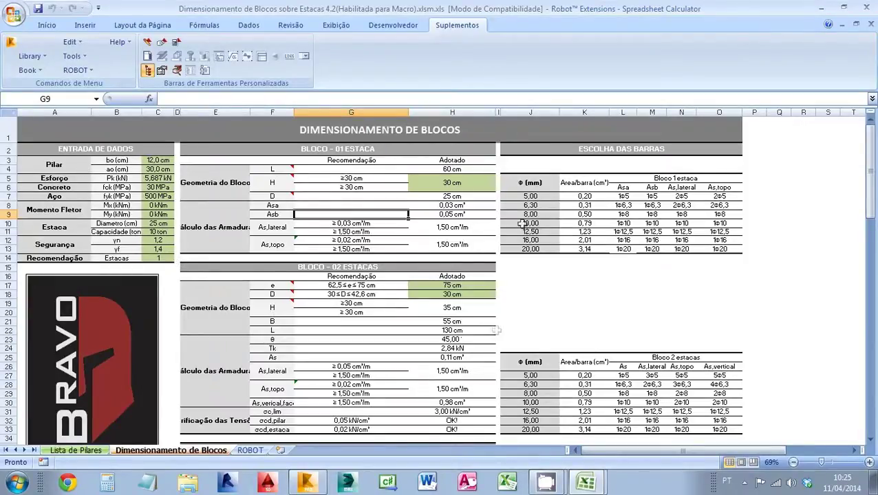
pyautogui.click(158, 258)
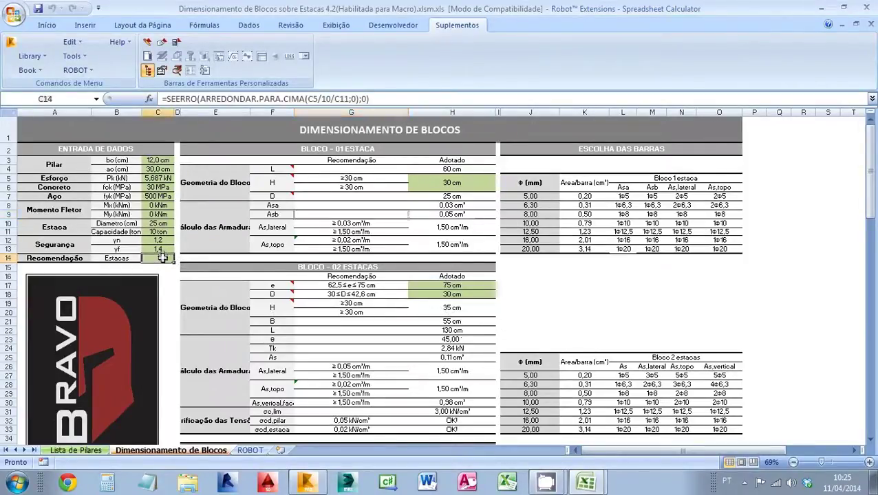
pyautogui.scroll(-3, 388, 270)
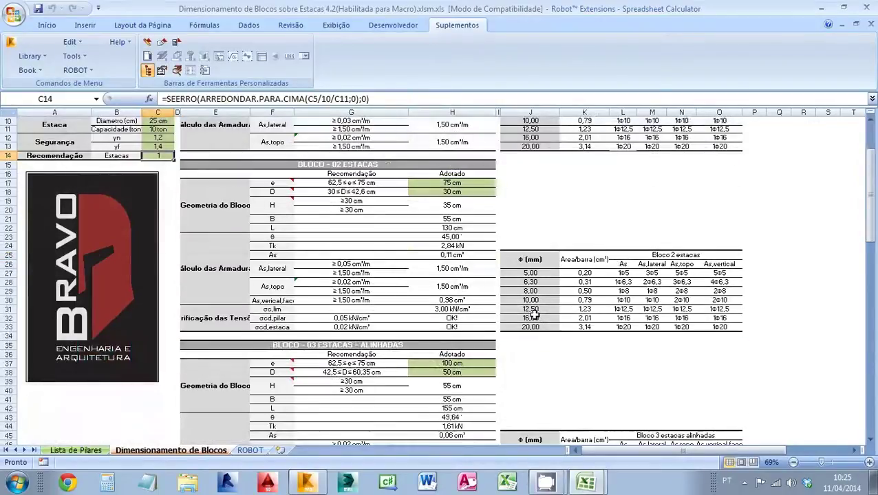
pyautogui.click(80, 450)
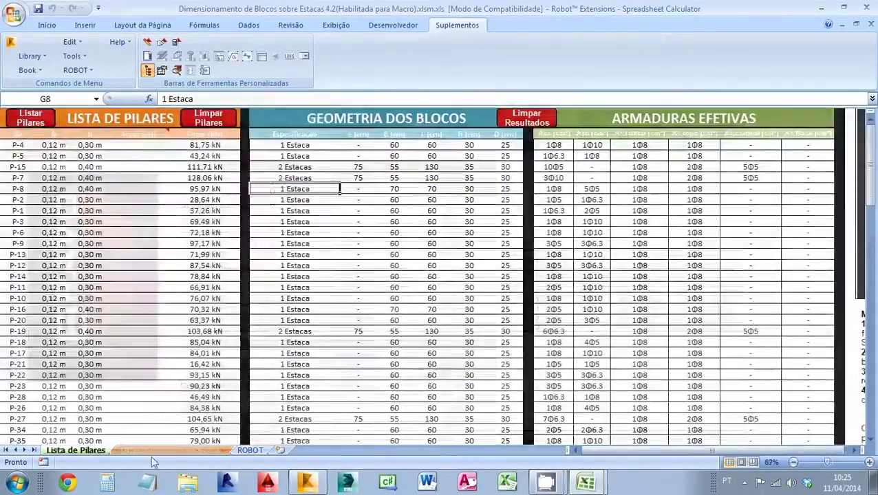
# Step: Review the imported pillar data on the ROBOT sheet, then return to the Lista de Pilares sheet
pyautogui.click(249, 449)
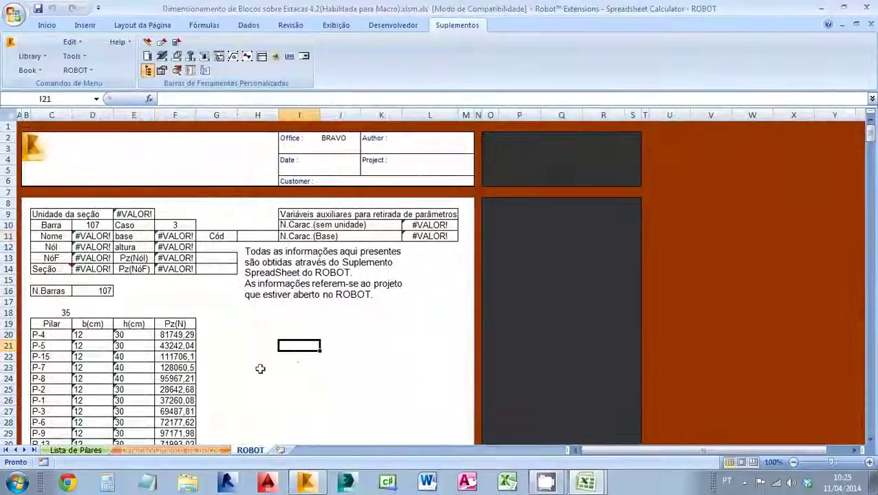
pyautogui.click(172, 450)
pyautogui.click(75, 451)
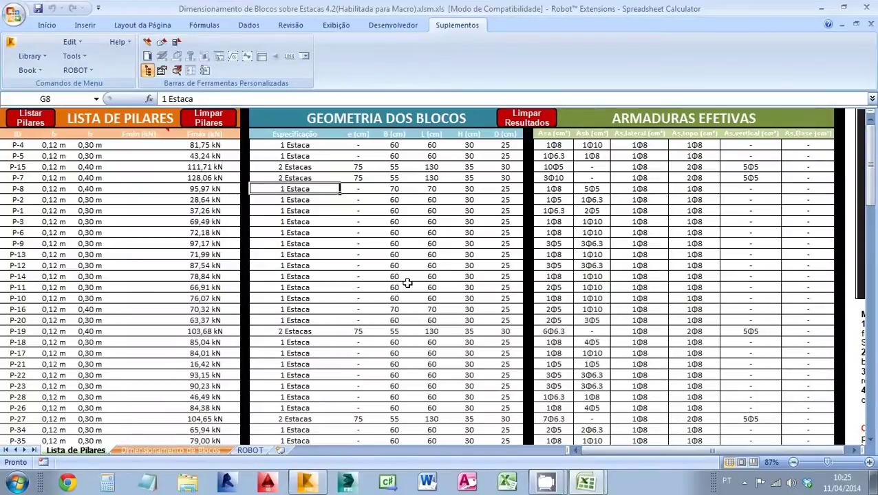
# Step: View the structural model in Autodesk Robot Structural Analysis, then switch back to the pile cap workbook
pyautogui.click(306, 482)
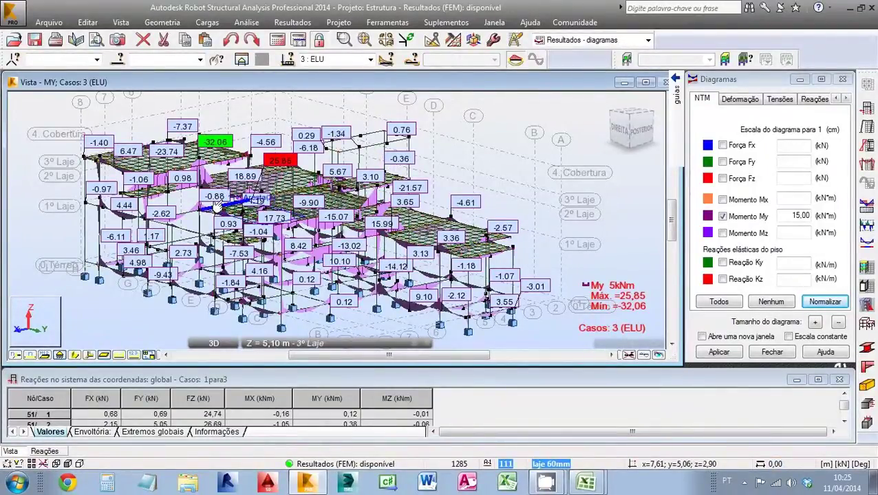
pyautogui.click(597, 487)
pyautogui.click(537, 453)
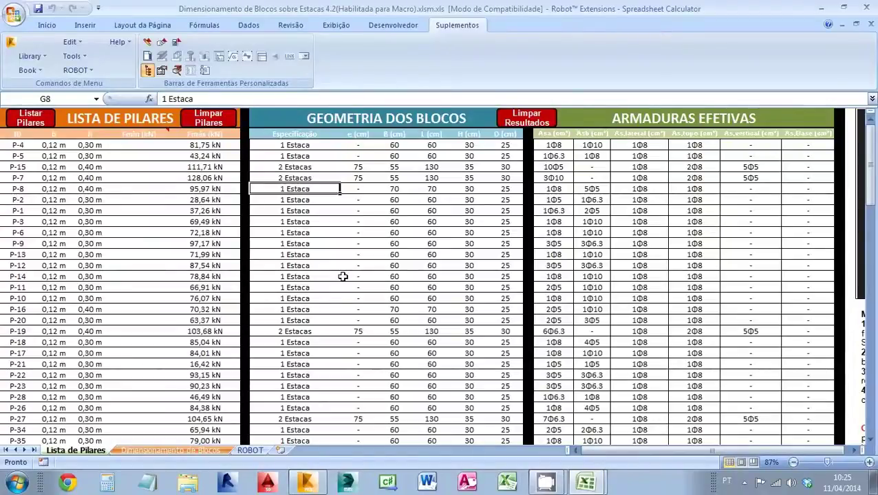
# Step: Review the whole list of dimensioned blocks on Lista de Pilares, then open the Dimensionamento de Blocos sheet
pyautogui.scroll(-8, 343, 277)
pyautogui.scroll(8, 342, 277)
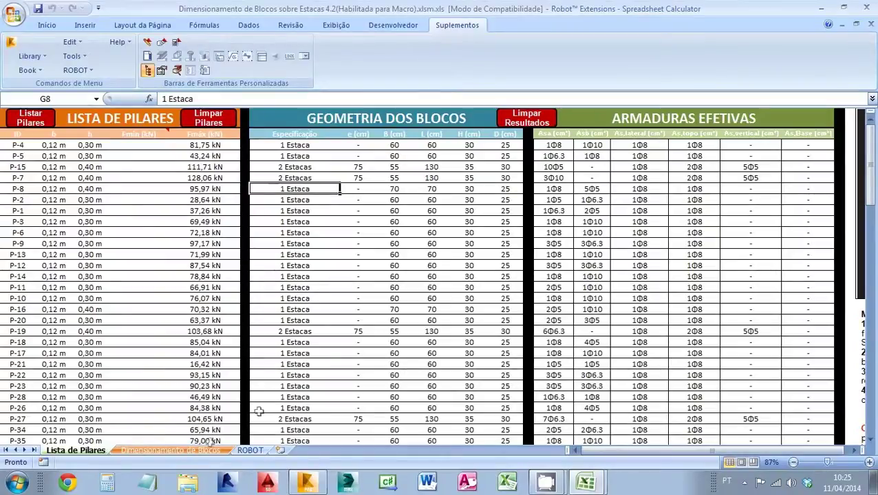
pyautogui.click(171, 450)
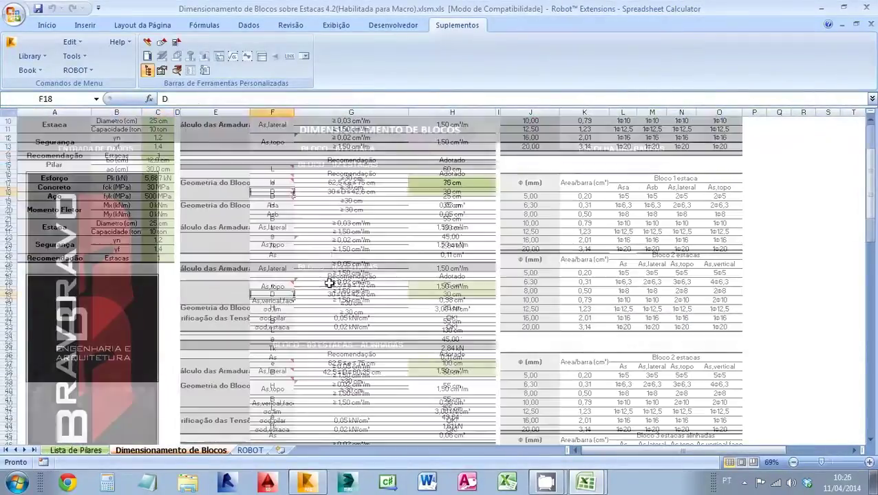